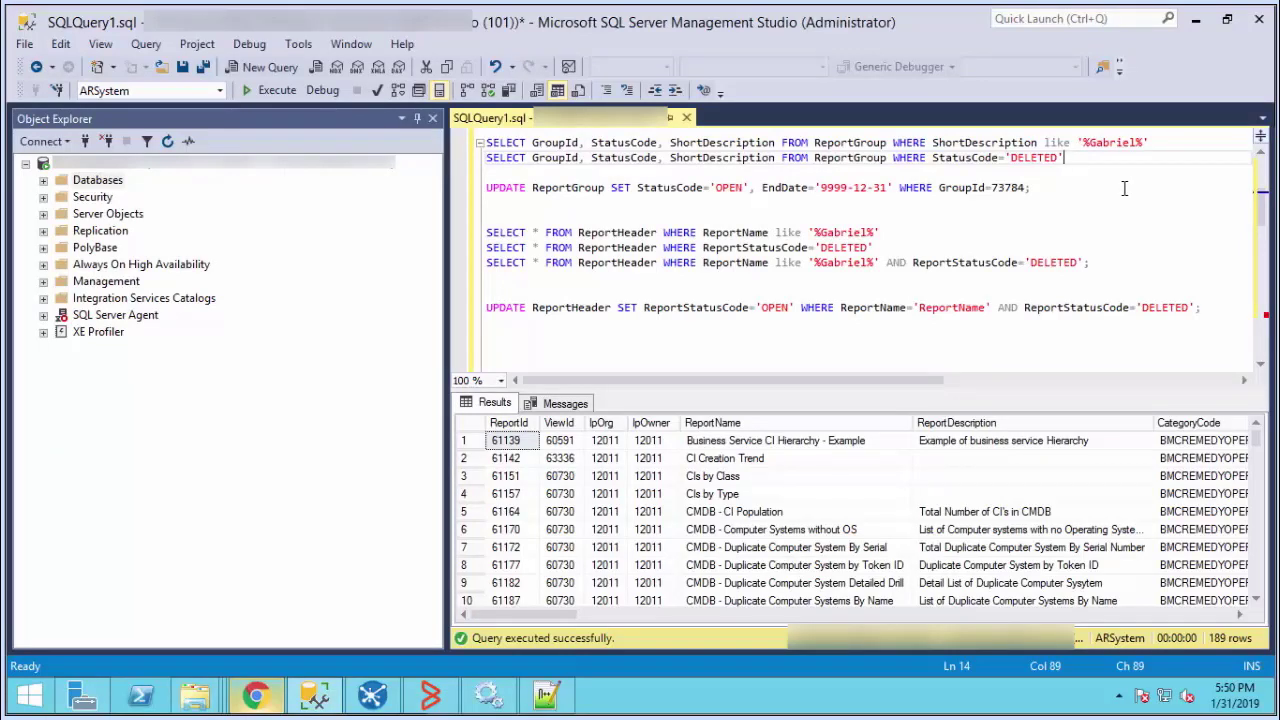
{"action": "left_click", "coordinate": [1146, 232]}
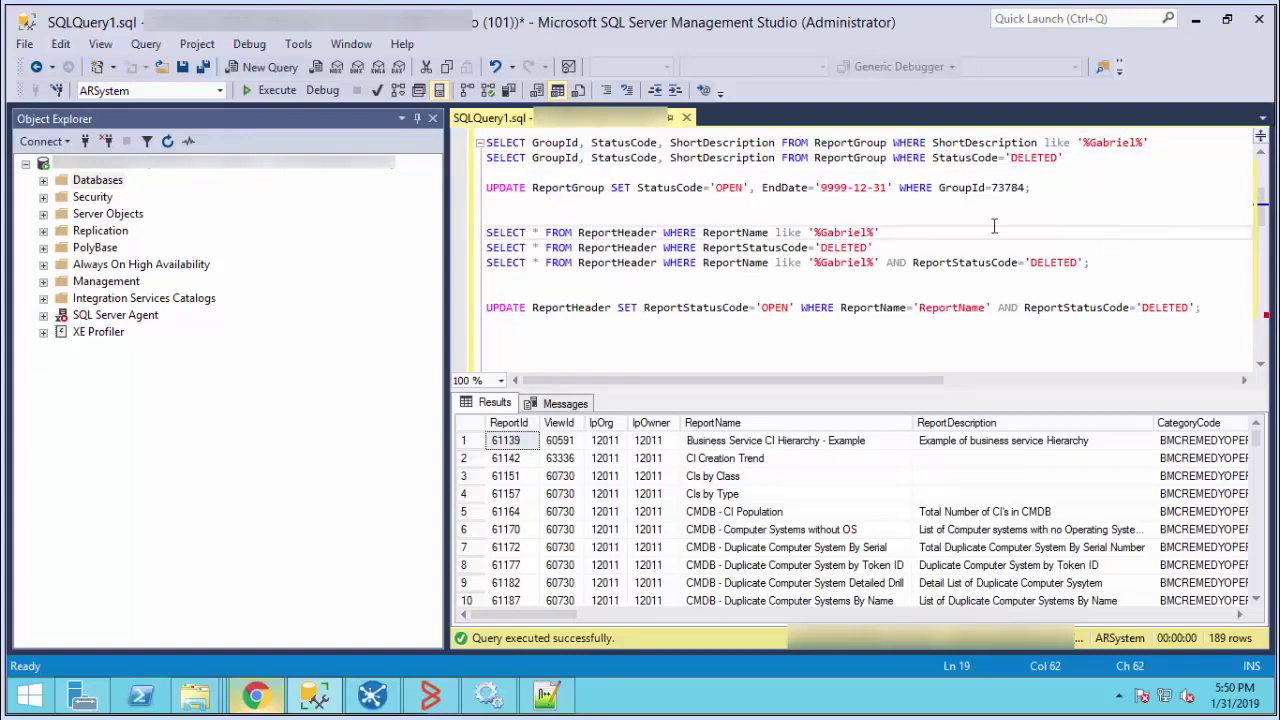
{"action": "left_click_drag", "start_coordinate": [886, 142], "coordinate": [810, 142]}
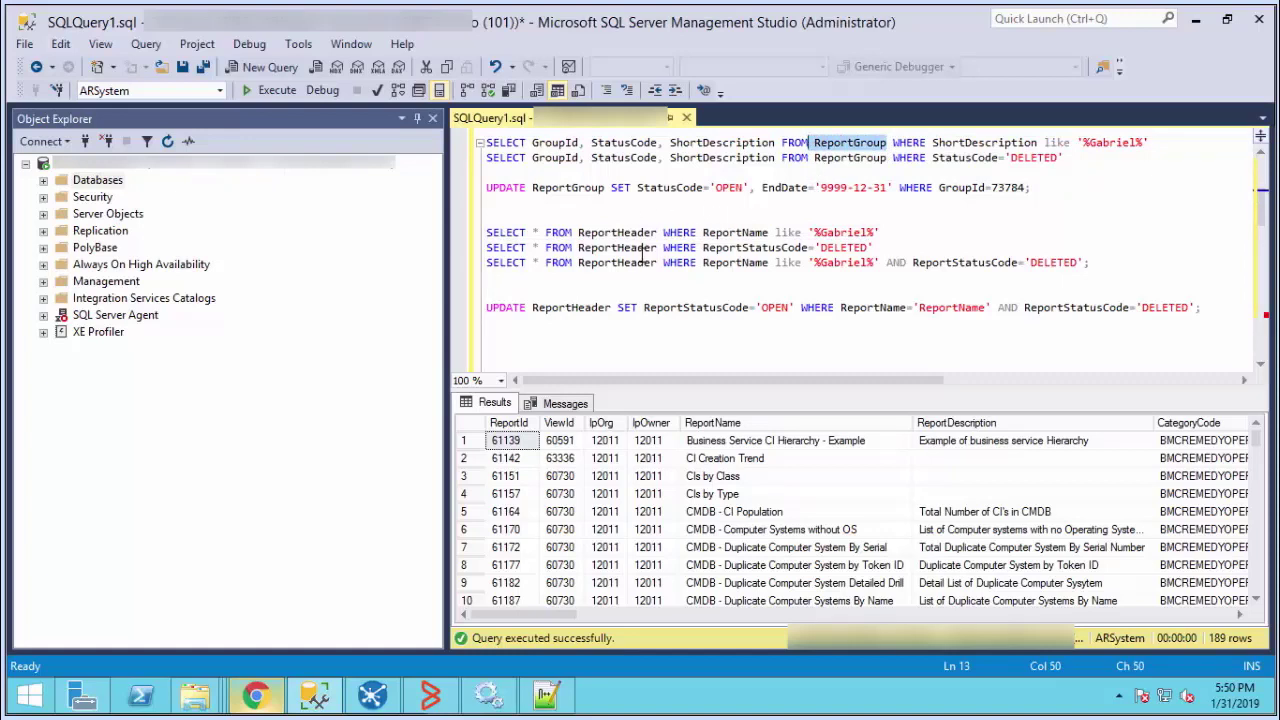
{"action": "left_click_drag", "start_coordinate": [659, 232], "coordinate": [580, 232]}
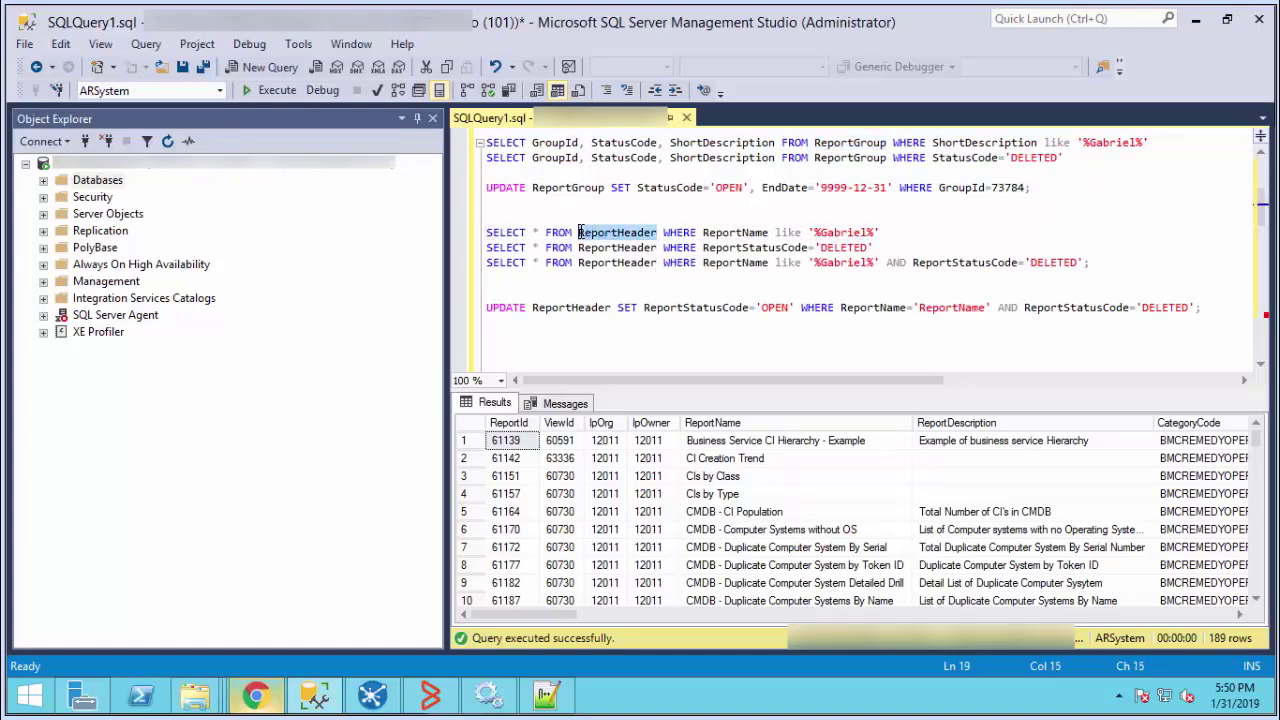
{"action": "left_click", "coordinate": [919, 205]}
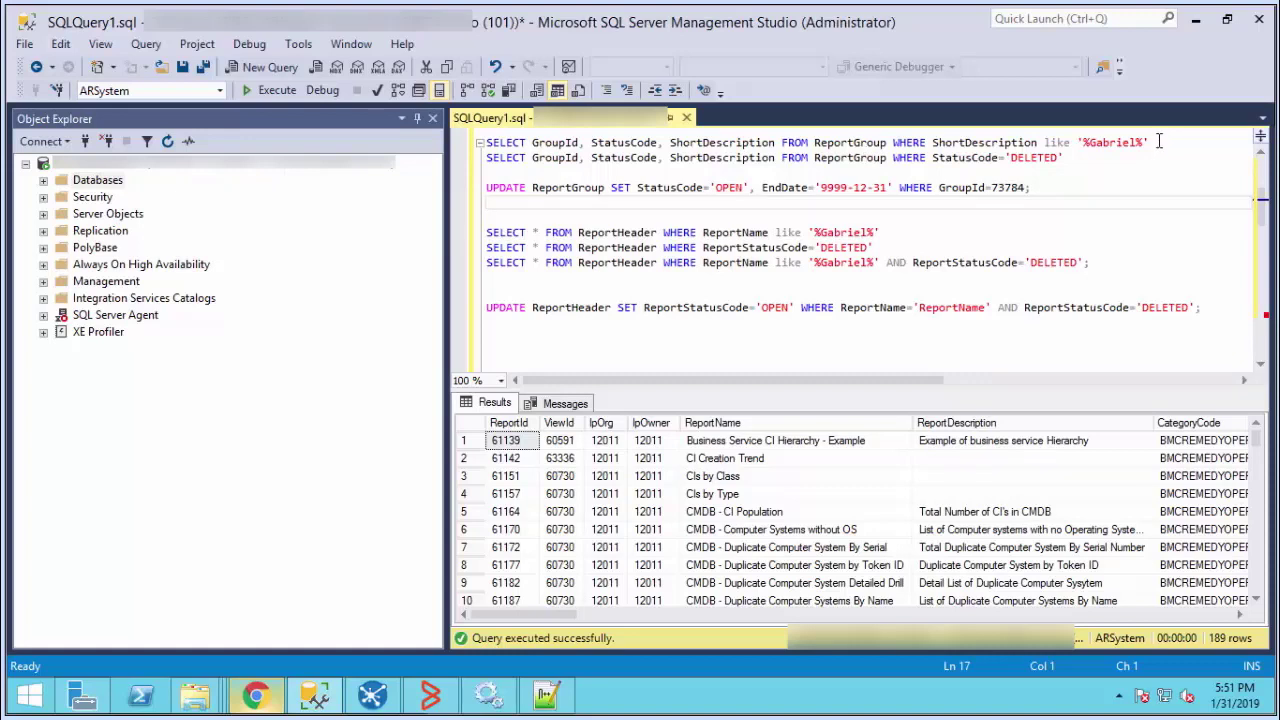
{"action": "left_click_drag", "start_coordinate": [1158, 142], "coordinate": [484, 143]}
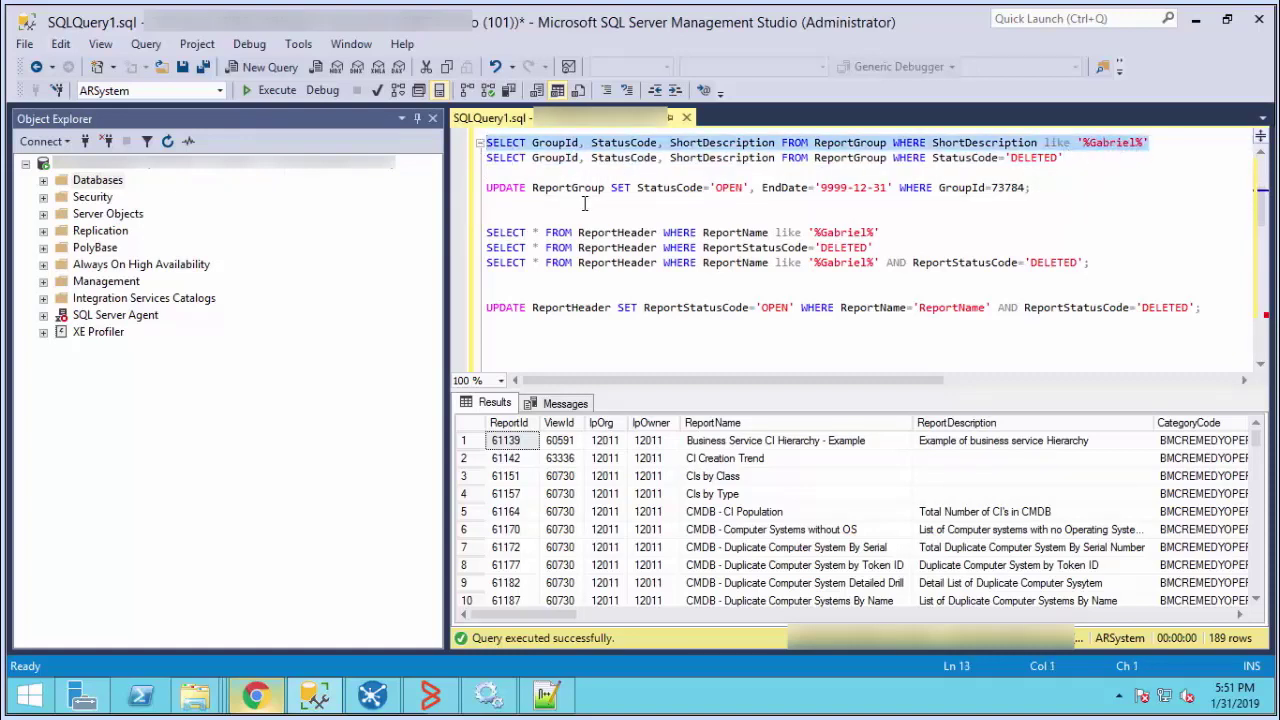
Step: Run the Gabriel report group search and locate group 73002, 'Gabriel 2', marked DELETED
{"action": "left_click", "coordinate": [266, 92]}
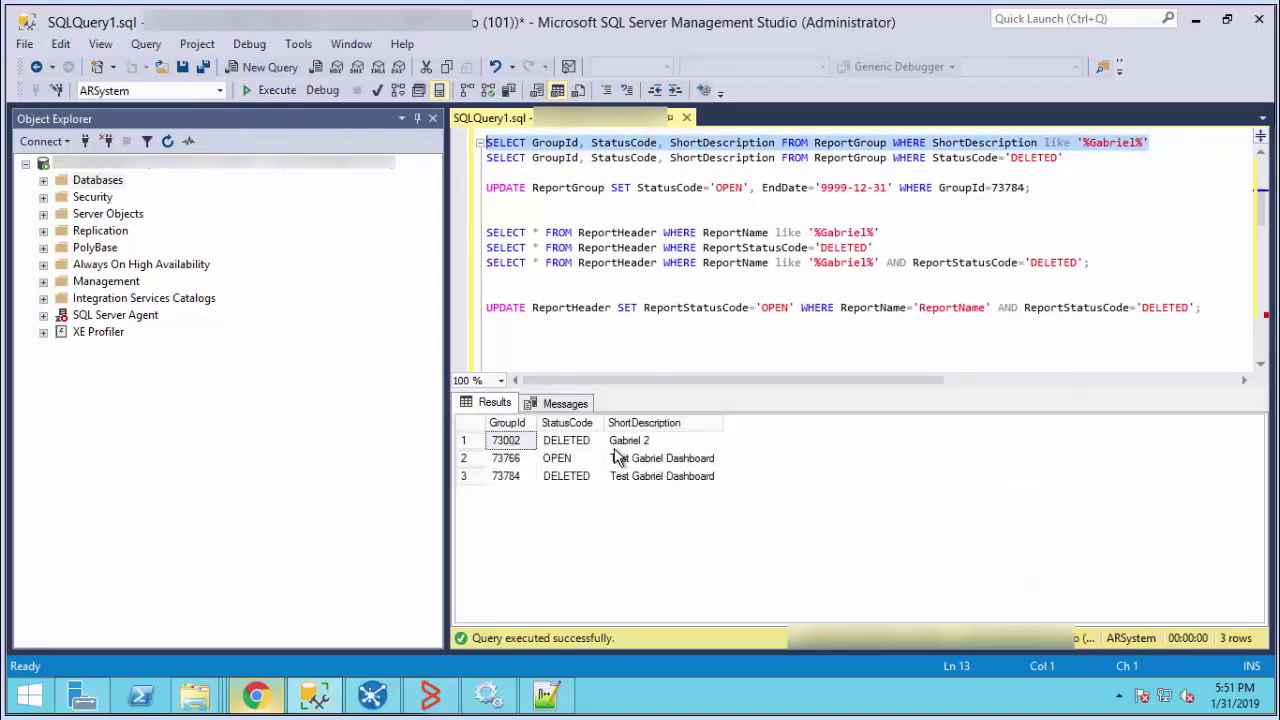
{"action": "left_click", "coordinate": [645, 442]}
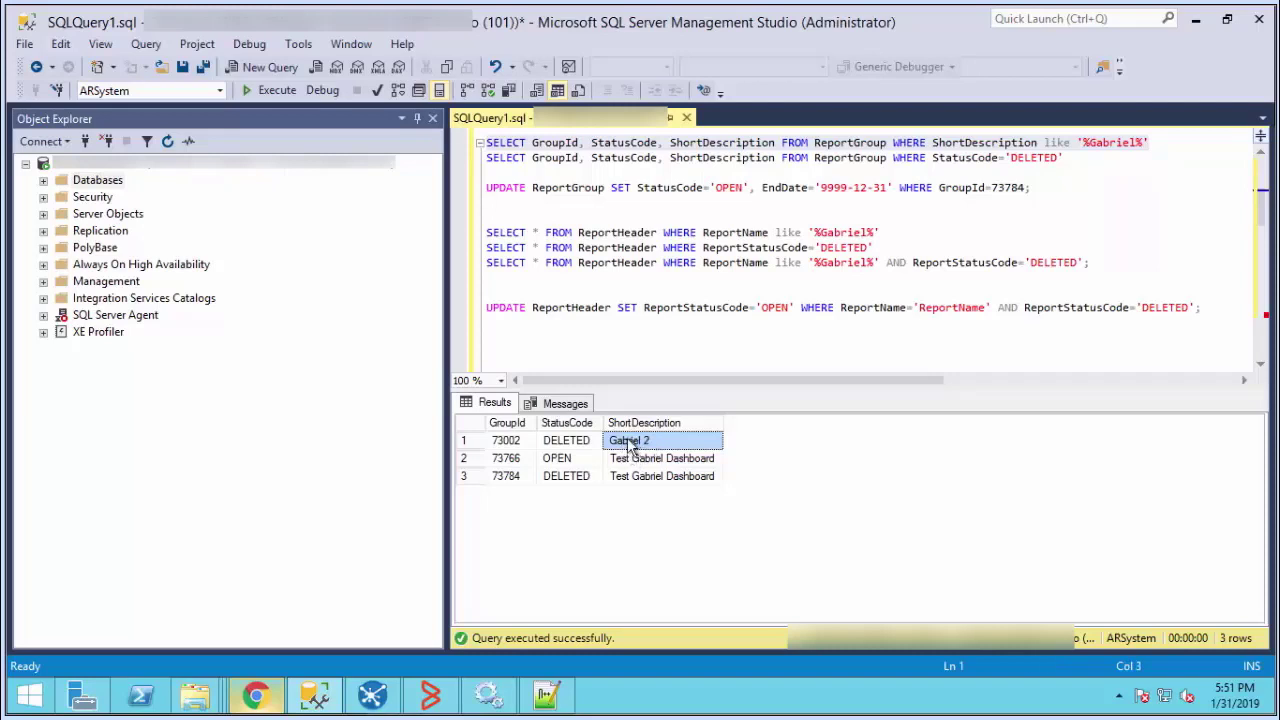
{"action": "left_click", "coordinate": [514, 446]}
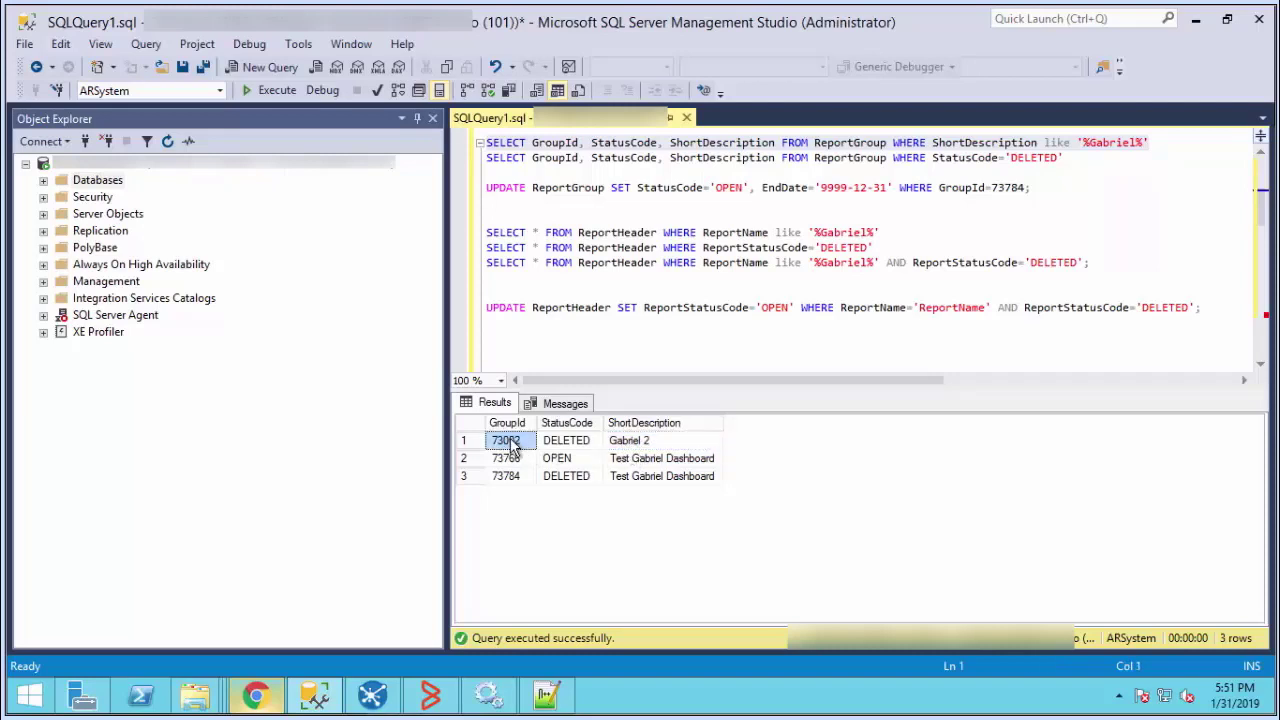
Step: Select and run the query that lists DELETED report groups
{"action": "left_click", "coordinate": [1068, 158]}
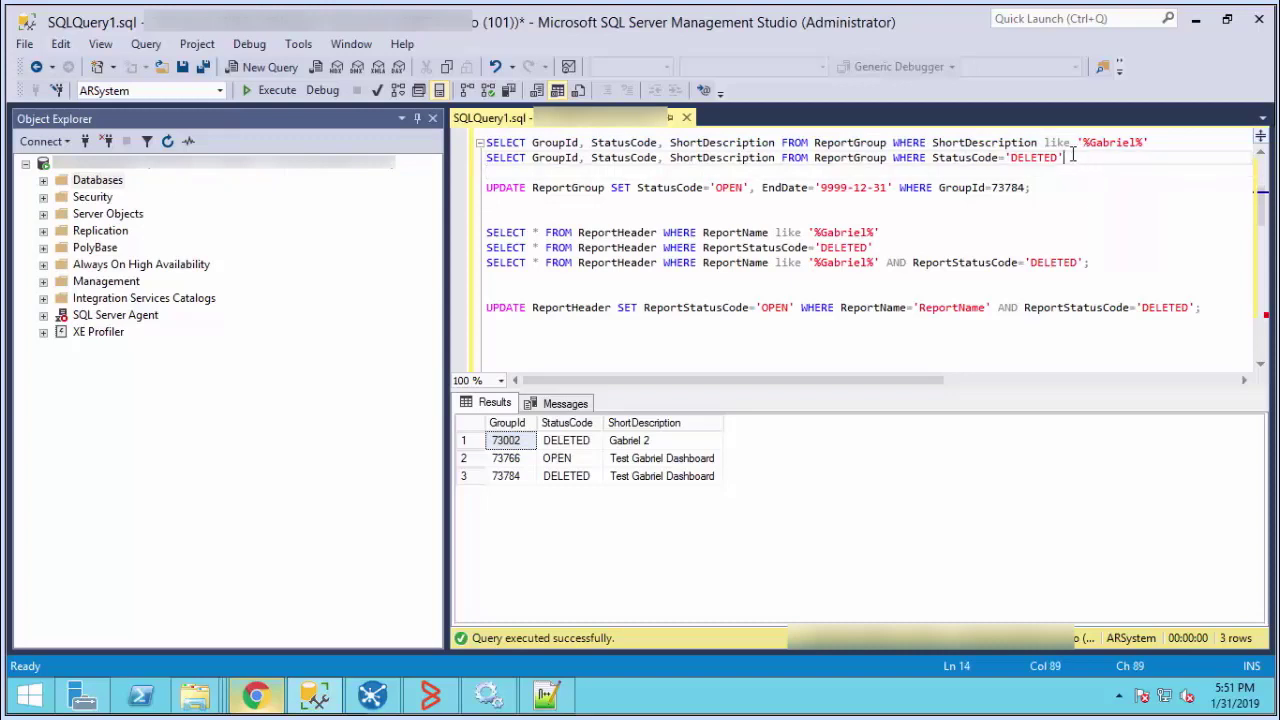
{"action": "left_click", "coordinate": [487, 158], "text": "shift"}
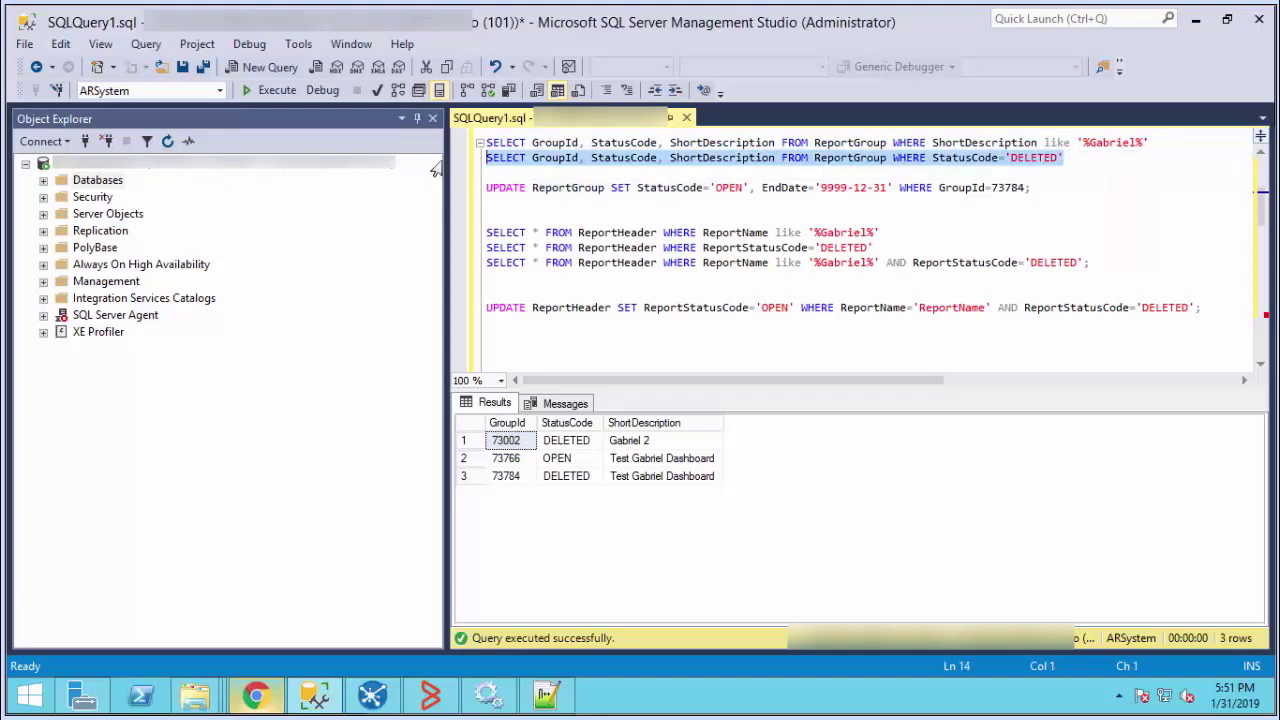
{"action": "left_click", "coordinate": [272, 92]}
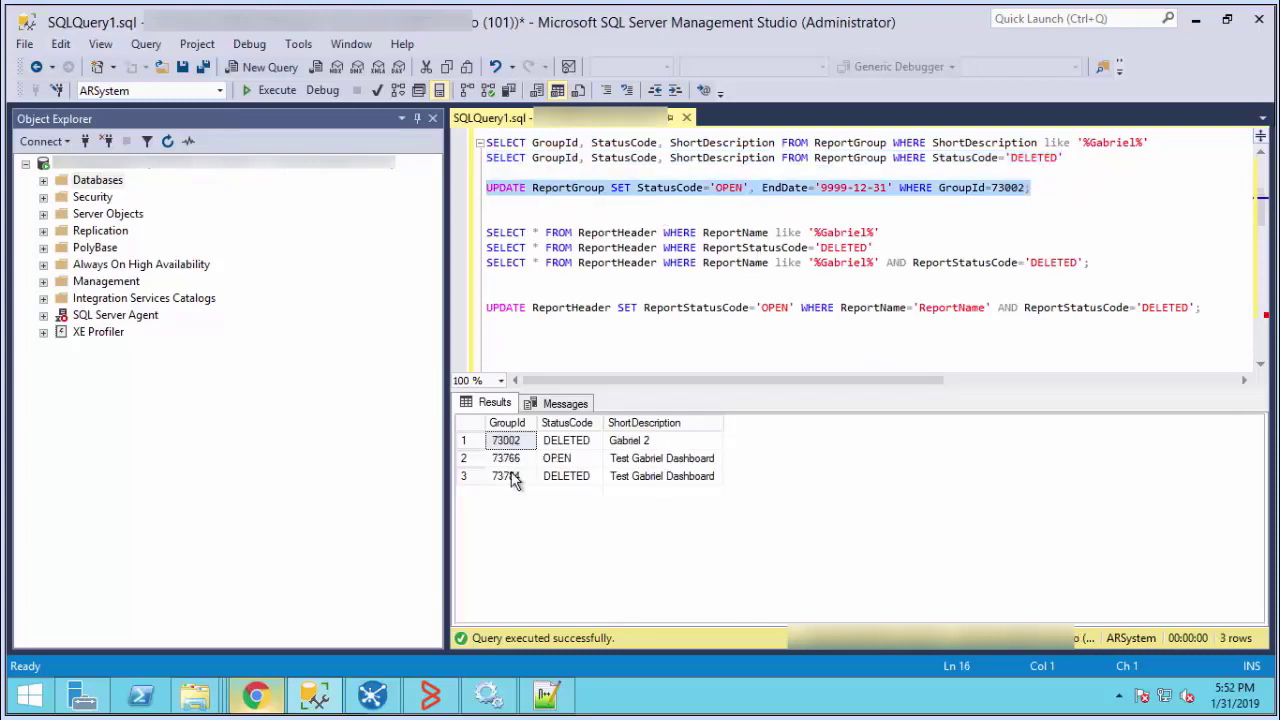
Step: Run the ReportGroup UPDATE that reopens group 73002
{"action": "left_click_drag", "start_coordinate": [1053, 190], "coordinate": [456, 195]}
{"action": "left_click", "coordinate": [265, 91]}
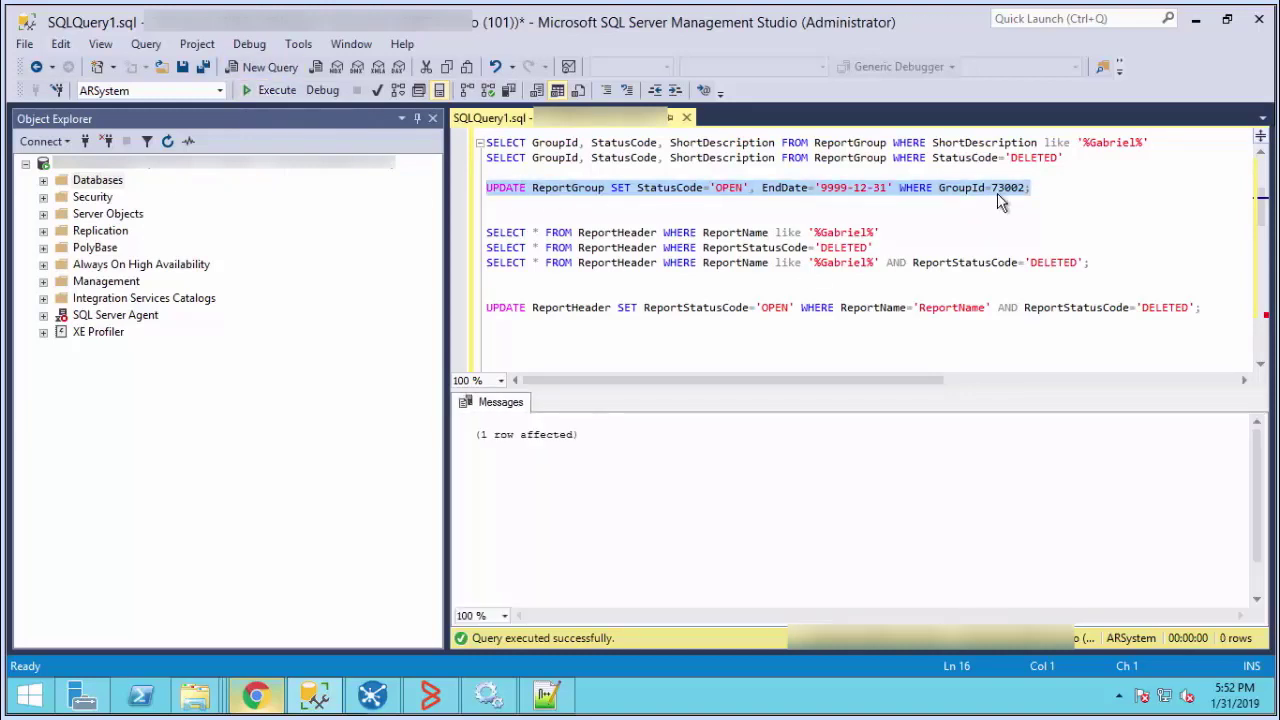
{"action": "left_click", "coordinate": [1033, 195]}
Step: Rerun the Gabriel group search to confirm 73002 reads OPEN, then run the ReportHeader Gabriel query
{"action": "left_click_drag", "start_coordinate": [1152, 142], "coordinate": [484, 143]}
{"action": "left_click", "coordinate": [265, 91]}
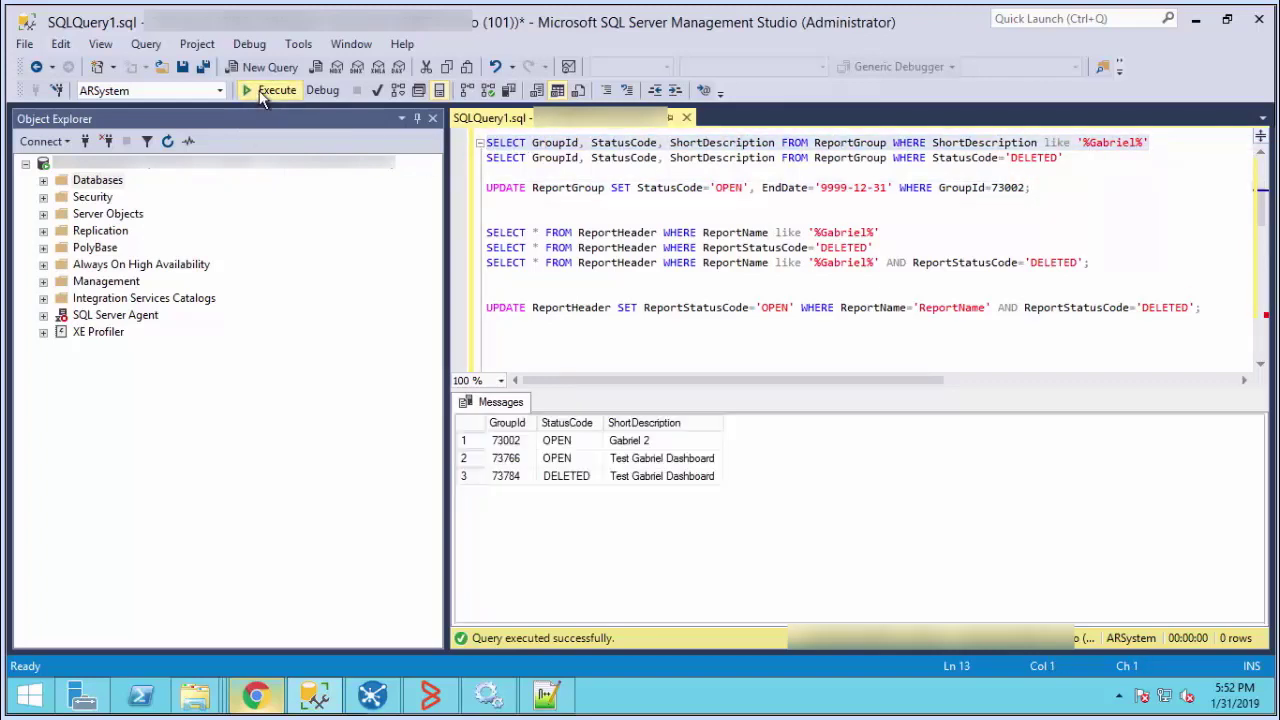
{"action": "left_click", "coordinate": [629, 443]}
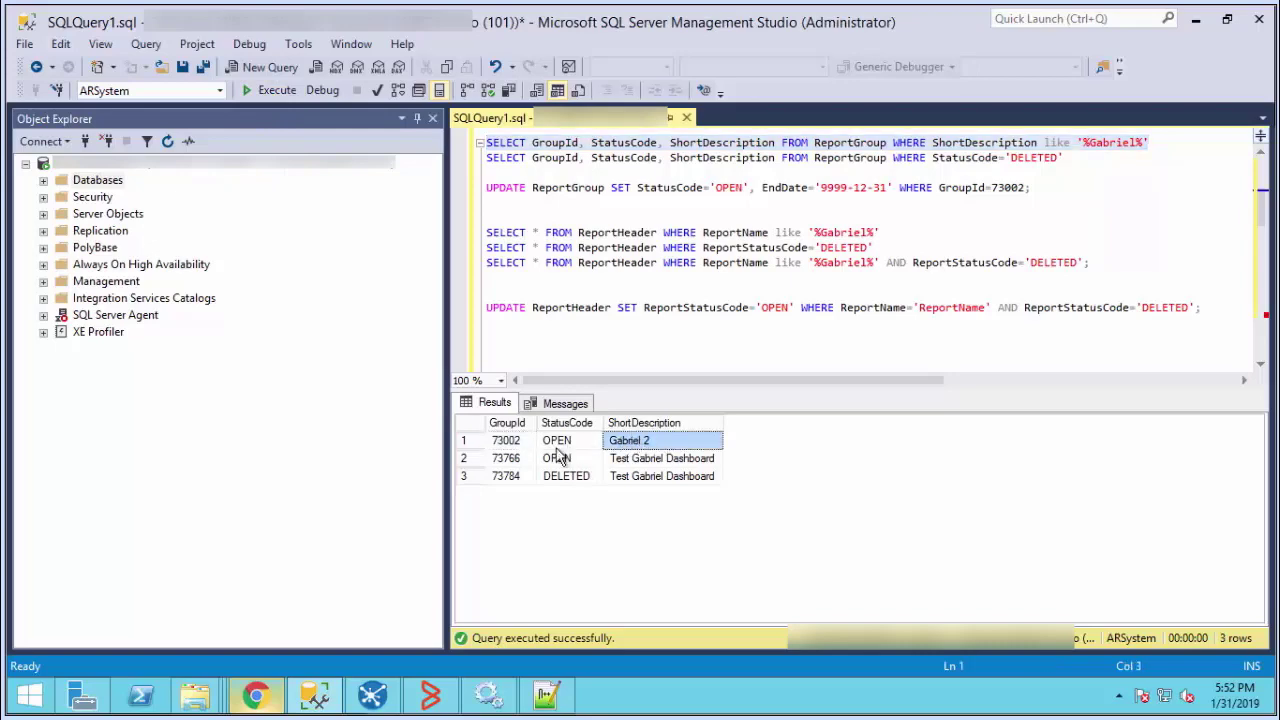
{"action": "left_click", "coordinate": [566, 444]}
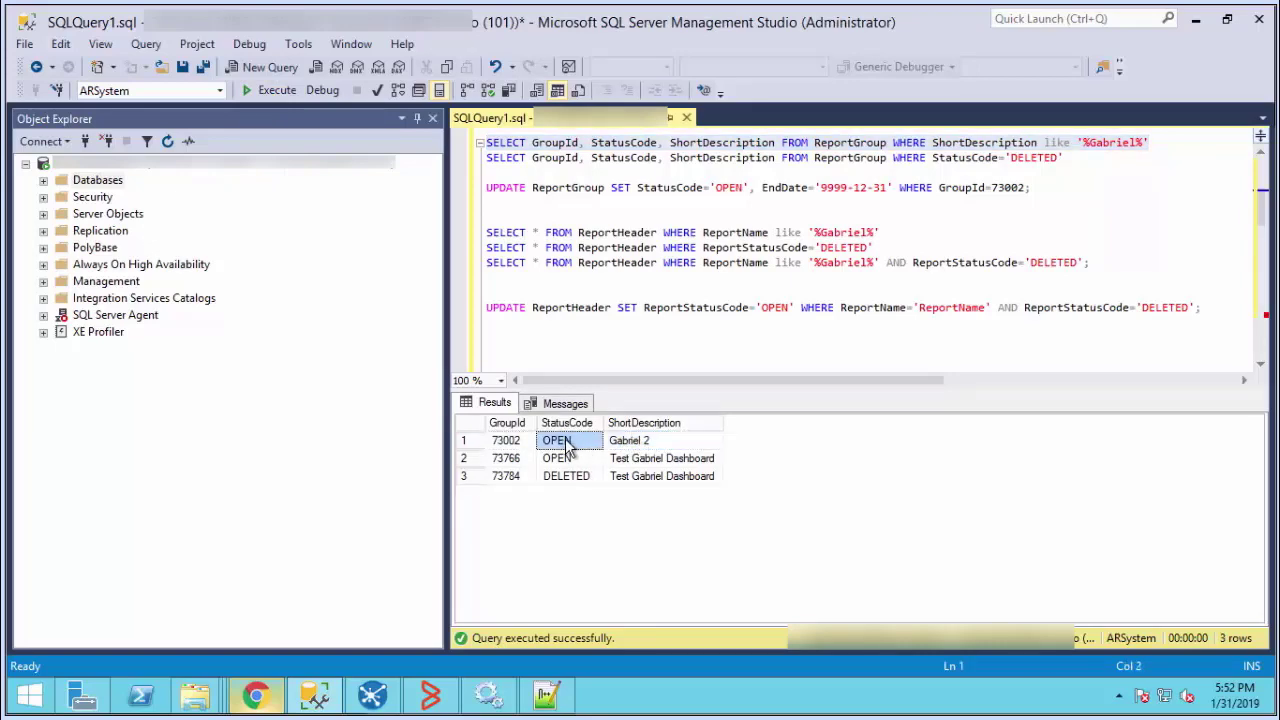
{"action": "left_click", "coordinate": [900, 232]}
{"action": "key", "text": "F5"}
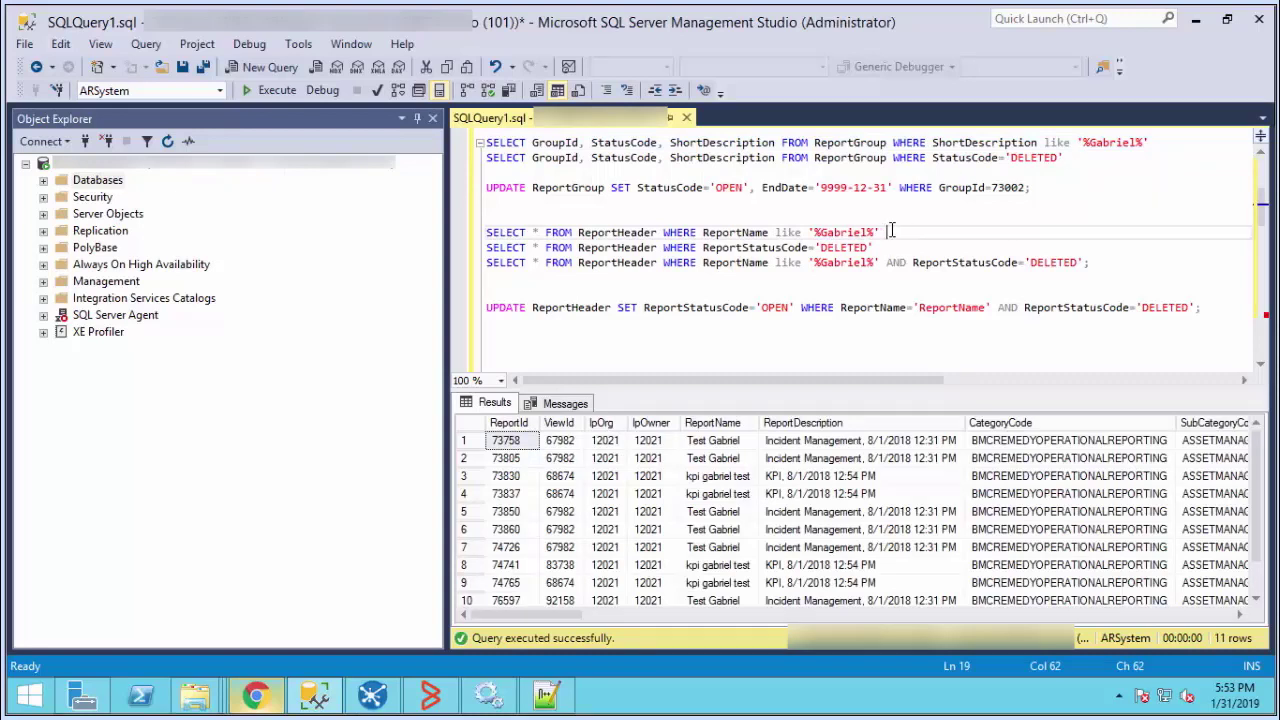
Step: Run the ReportHeader Gabriel name search and the query listing DELETED reports
{"action": "left_click_drag", "start_coordinate": [911, 231], "coordinate": [473, 232]}
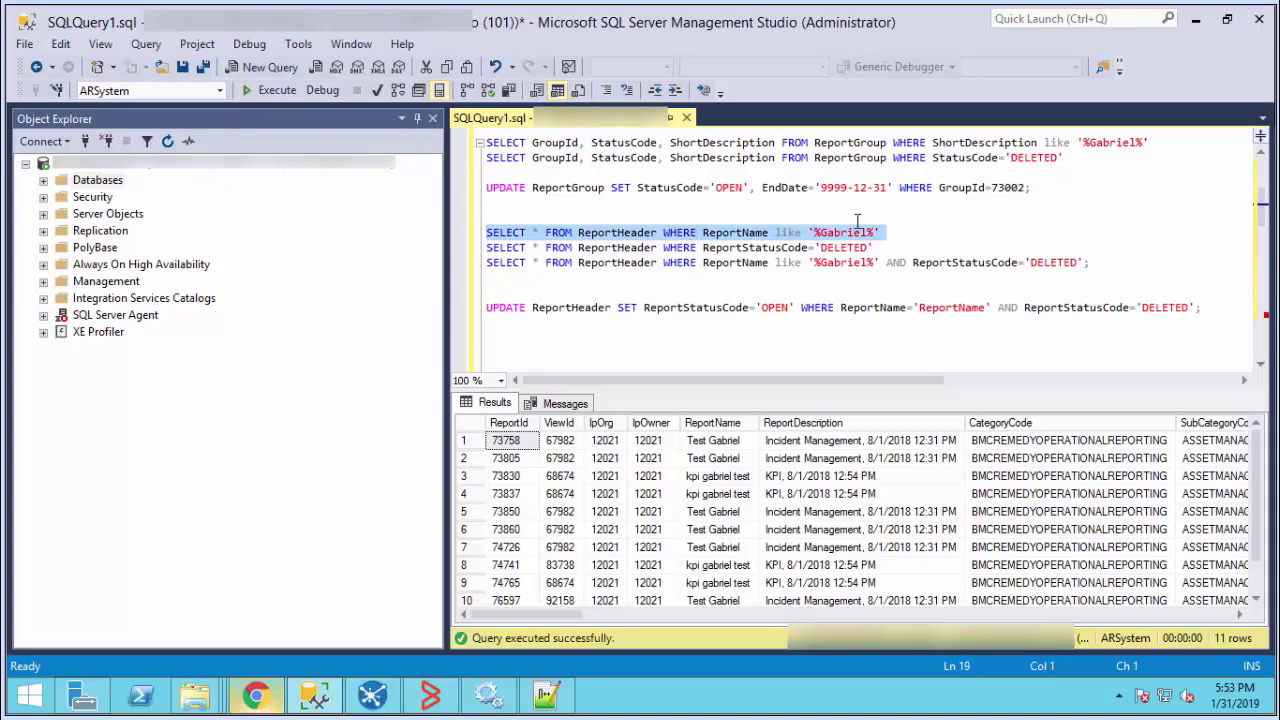
{"action": "left_click", "coordinate": [276, 91]}
{"action": "left_click", "coordinate": [886, 248]}
{"action": "left_click_drag", "start_coordinate": [878, 248], "coordinate": [486, 250]}
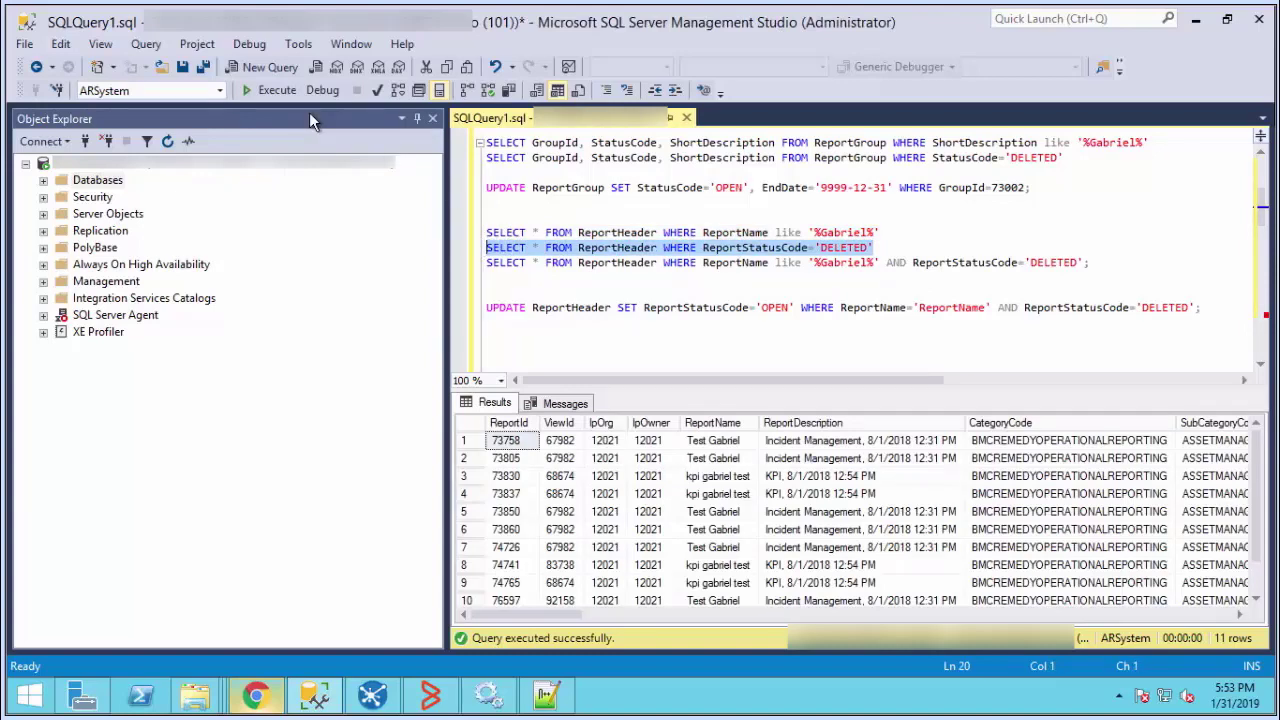
{"action": "left_click", "coordinate": [277, 92]}
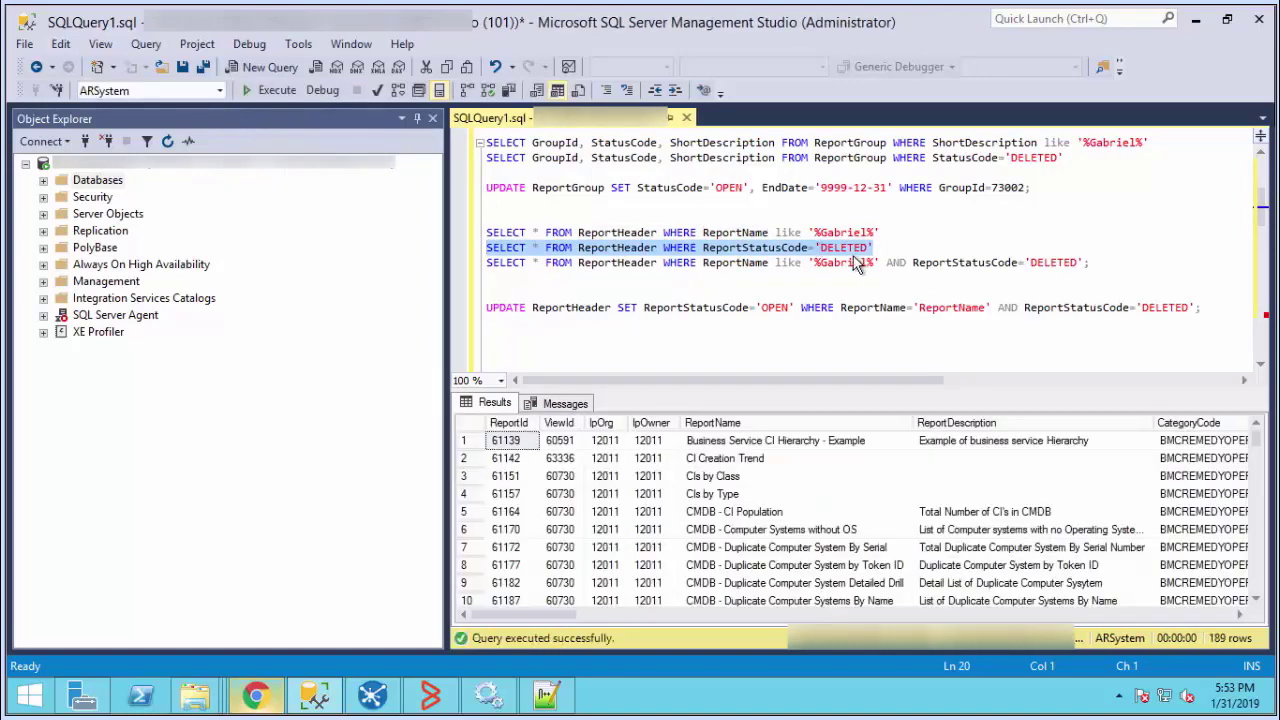
Step: Run the deleted Gabriel reports search, listing reports 74726 and 74765
{"action": "scroll", "coordinate": [724, 510], "scroll_direction": "down", "scroll_amount": 2}
{"action": "scroll", "coordinate": [724, 510], "scroll_direction": "up", "scroll_amount": 2}
{"action": "left_click_drag", "start_coordinate": [1100, 263], "coordinate": [1036, 263]}
{"action": "left_click_drag", "start_coordinate": [852, 263], "coordinate": [484, 263]}
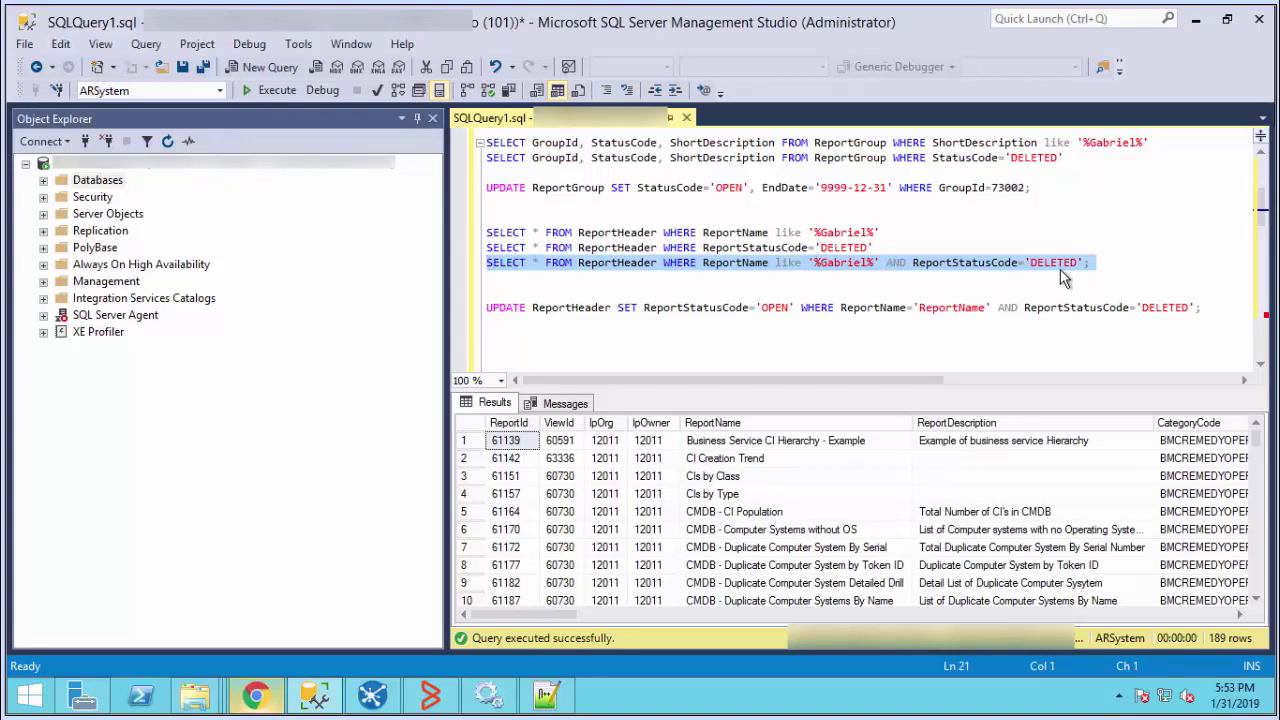
{"action": "left_click", "coordinate": [257, 89]}
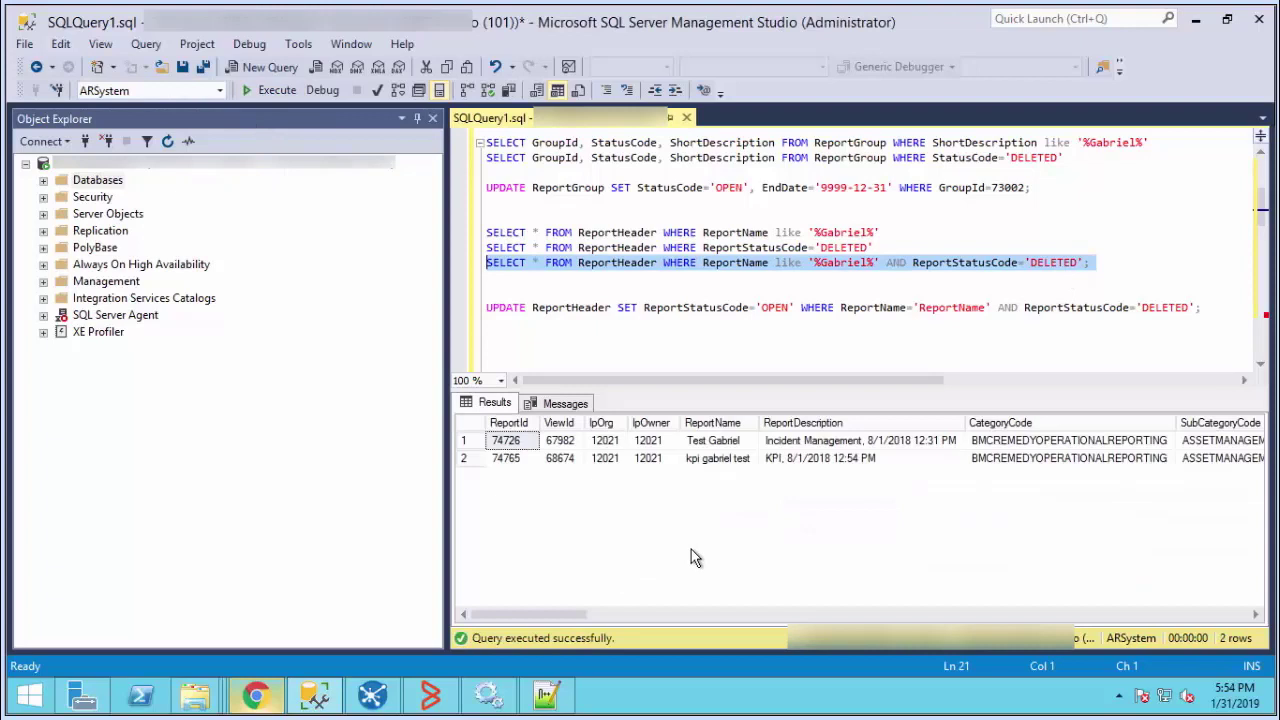
{"action": "left_click", "coordinate": [1106, 262]}
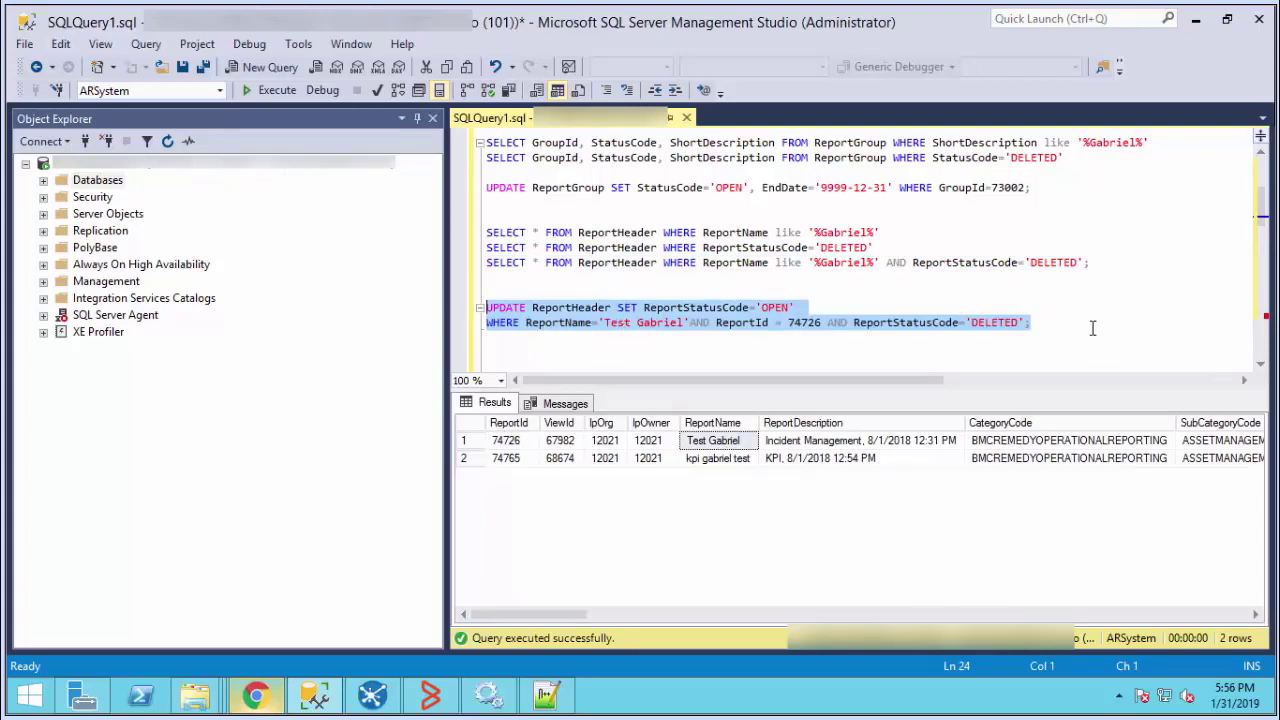
Step: Run the two-line ReportHeader UPDATE setting report 74726 'Test Gabriel' to OPEN
{"action": "left_click", "coordinate": [1050, 324]}
{"action": "left_click_drag", "start_coordinate": [1045, 323], "coordinate": [480, 307]}
{"action": "left_click", "coordinate": [267, 92]}
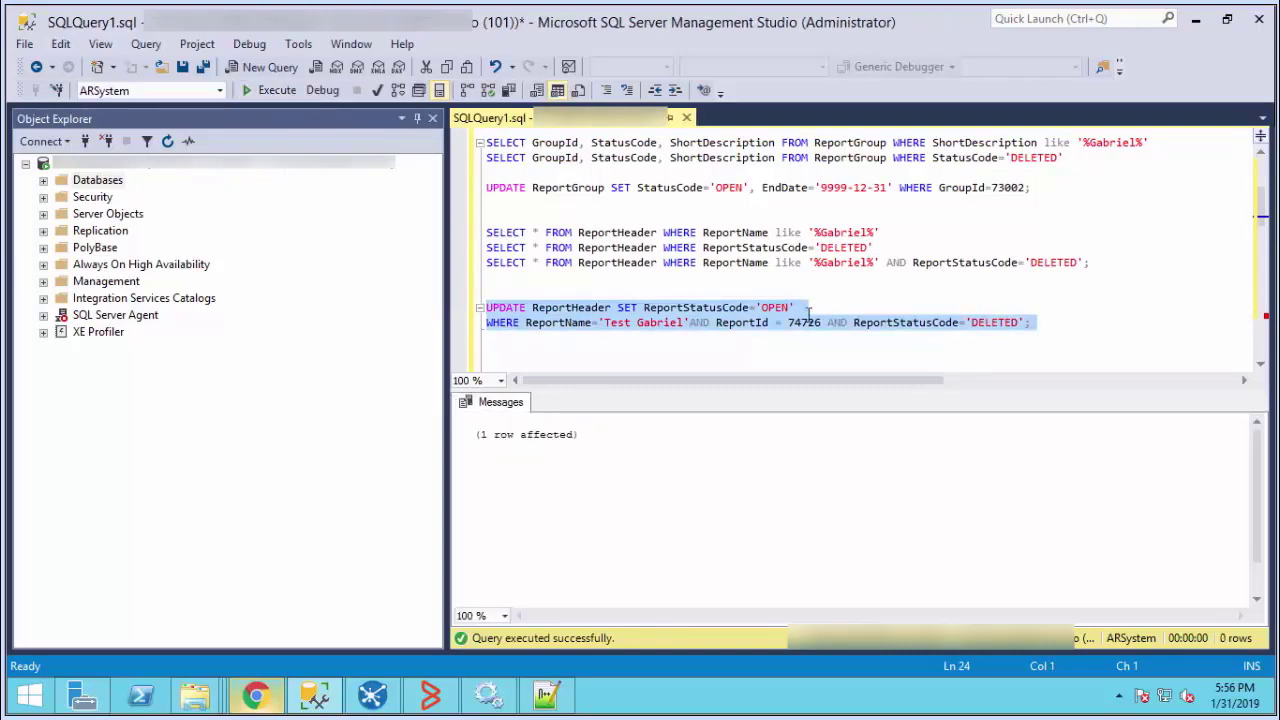
Step: Run the search for ReportId 74726 and confirm its ReportStatusCode reads OPEN
{"action": "left_click_drag", "start_coordinate": [797, 310], "coordinate": [756, 308]}
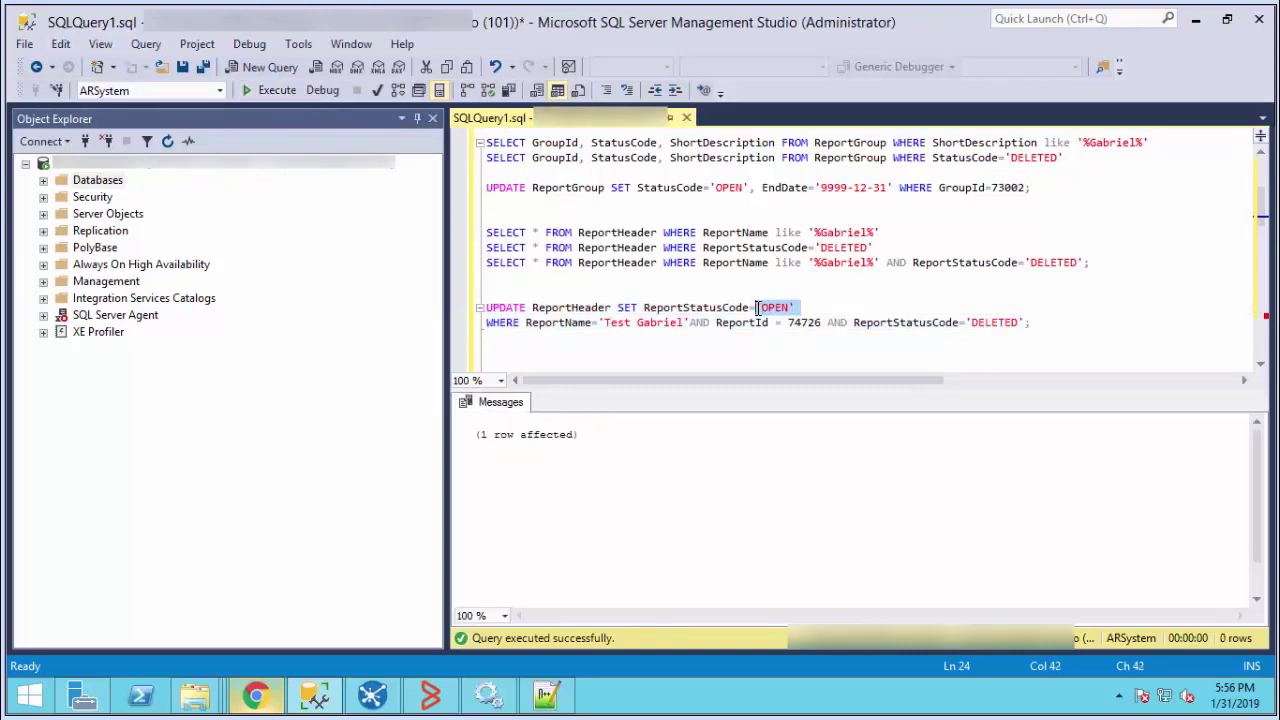
{"action": "left_click", "coordinate": [804, 308]}
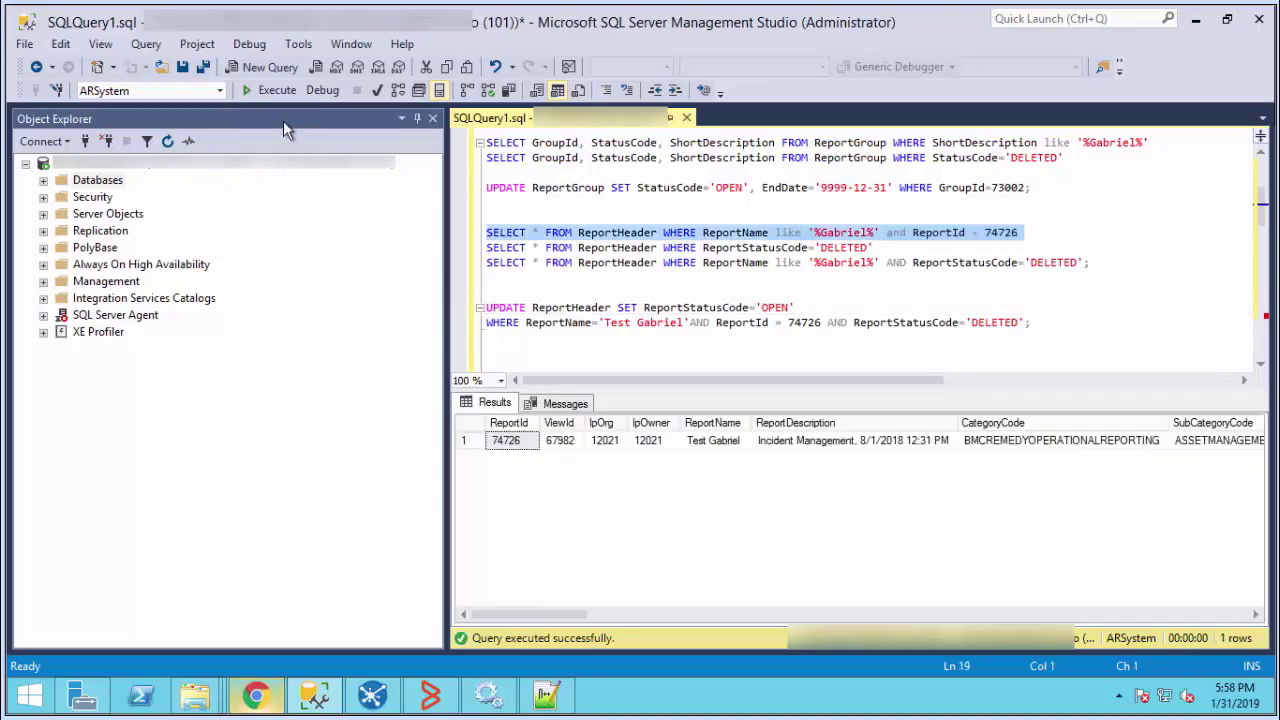
{"action": "left_click", "coordinate": [264, 92]}
{"action": "left_click", "coordinate": [265, 93]}
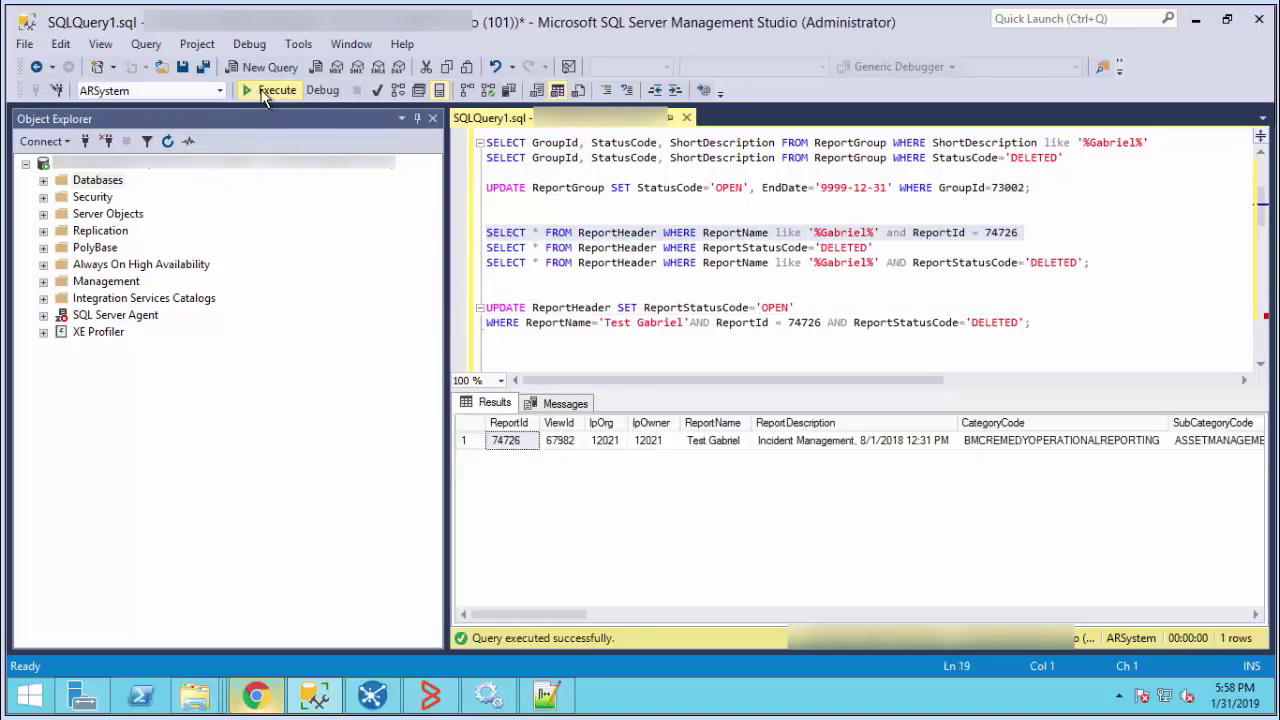
{"action": "left_click_drag", "start_coordinate": [560, 615], "coordinate": [746, 605]}
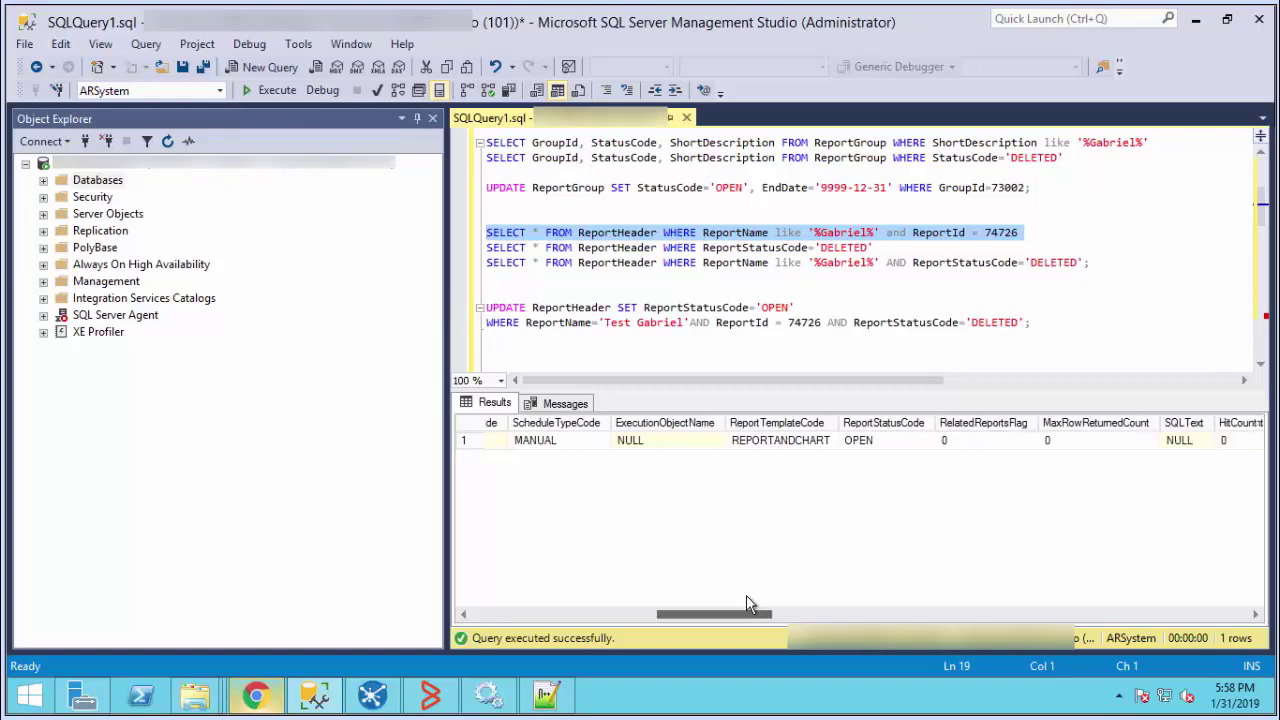
{"action": "left_click", "coordinate": [881, 442]}
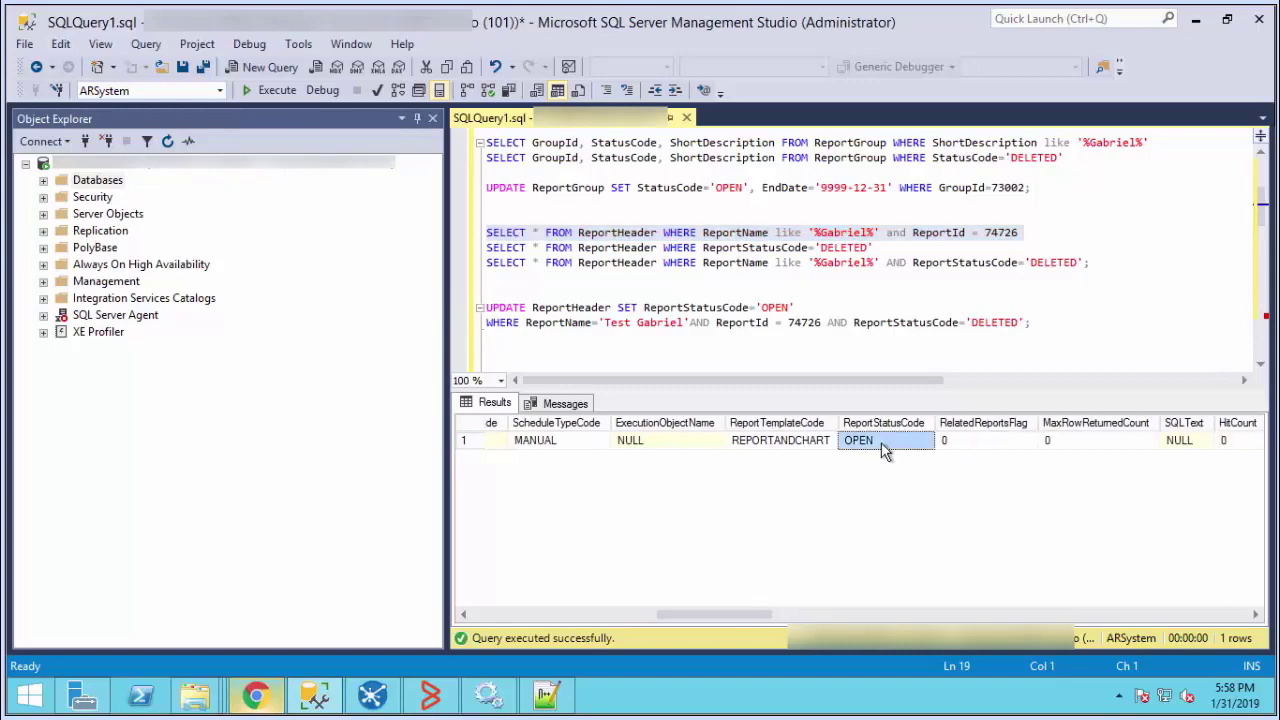